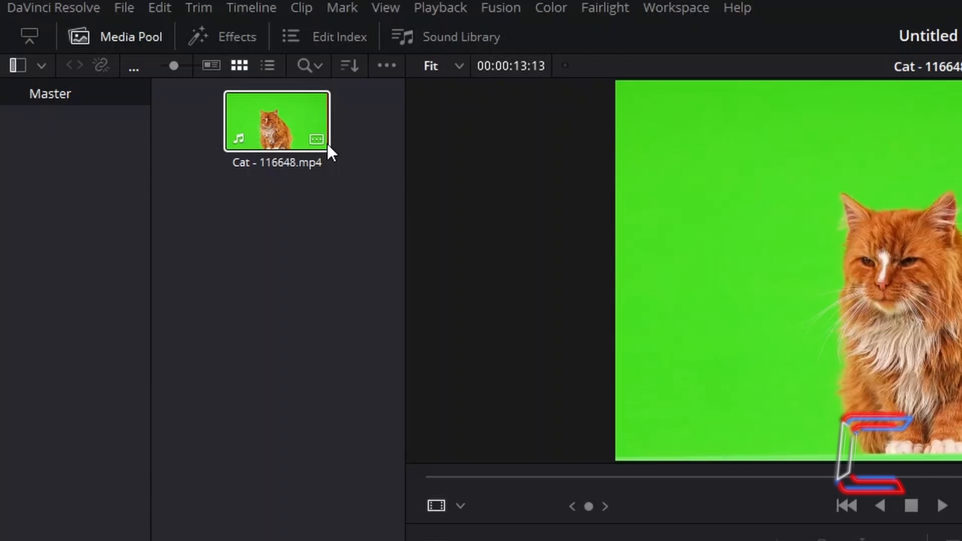
# - Place a Four Color Gradient generator at the start of the empty timeline
pyautogui.click(332, 142)
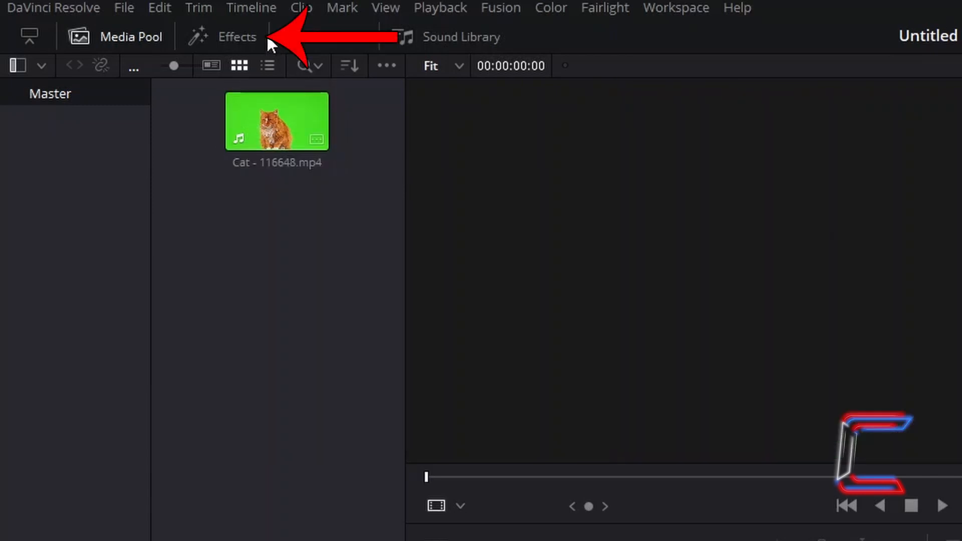
pyautogui.click(228, 42)
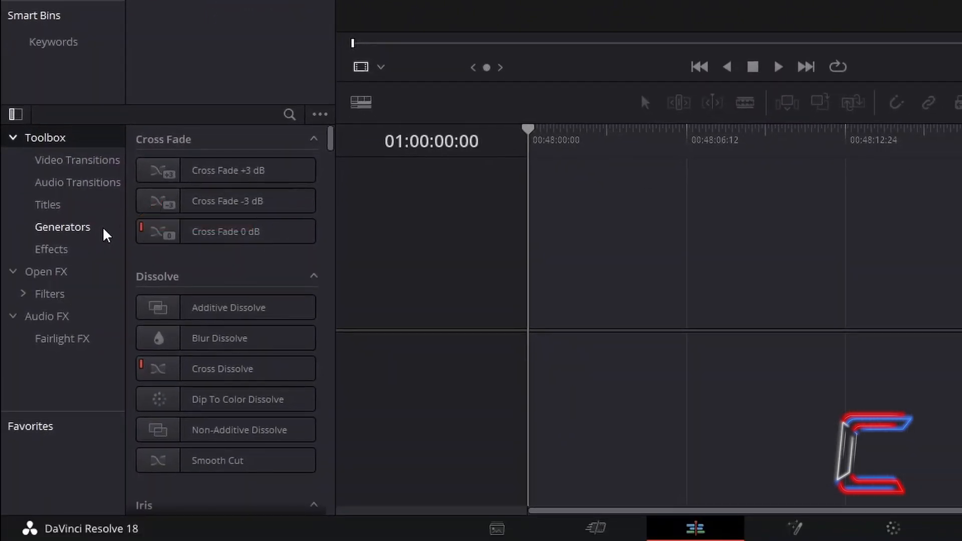
pyautogui.click(104, 234)
pyautogui.moveTo(286, 359); pyautogui.dragTo(534, 298)
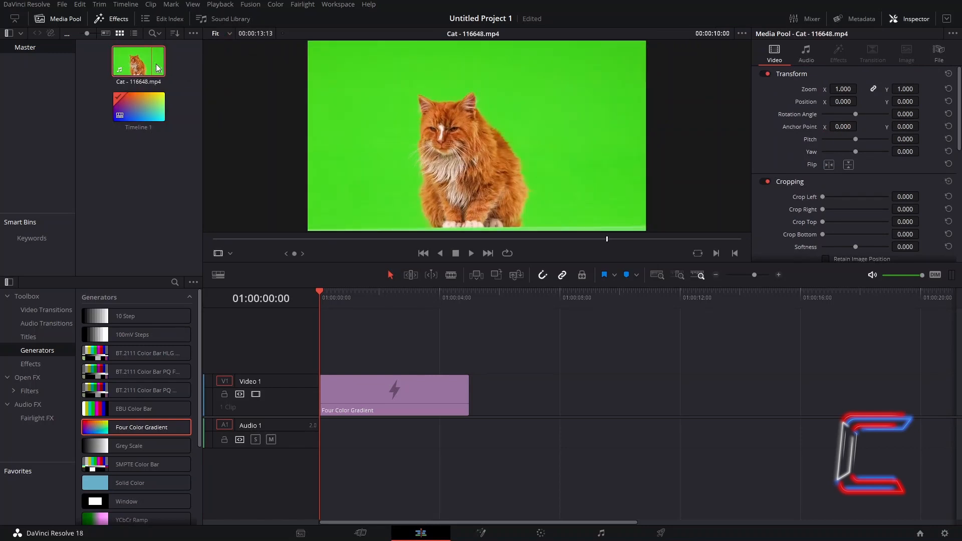
# - Put Cat - 116648.mp4 on the track above the gradient and extend the gradient to the end of the cat clip
pyautogui.moveTo(153, 60); pyautogui.dragTo(330, 343)
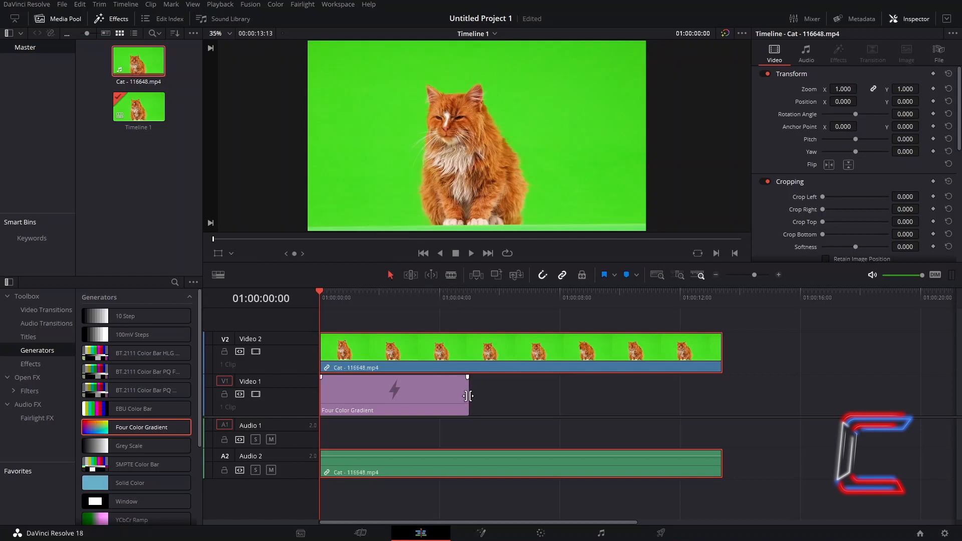
pyautogui.moveTo(468, 396); pyautogui.dragTo(718, 398)
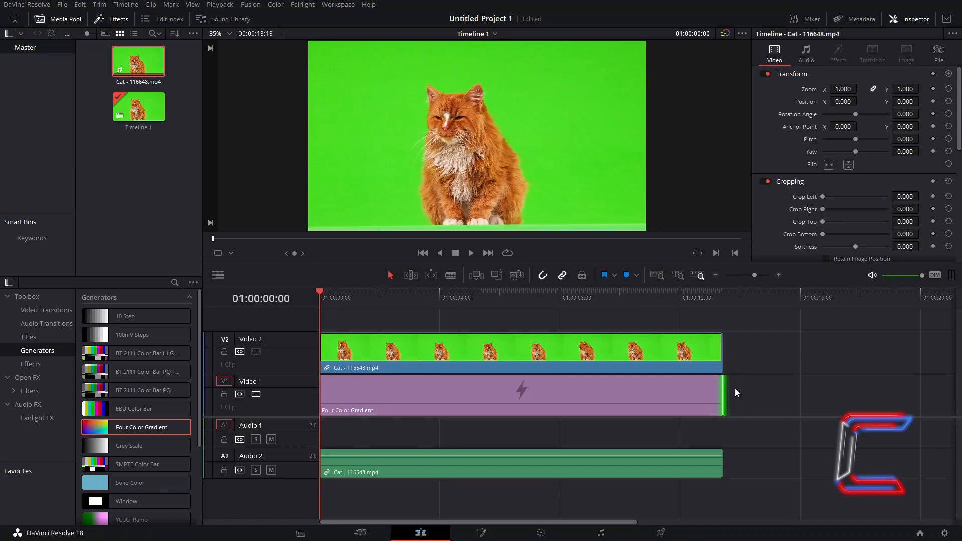
# - Open the cat clip in the Fusion page and add an Ultra Keyer node between MediaIn1 and MediaOut1
pyautogui.rightClick(454, 349)
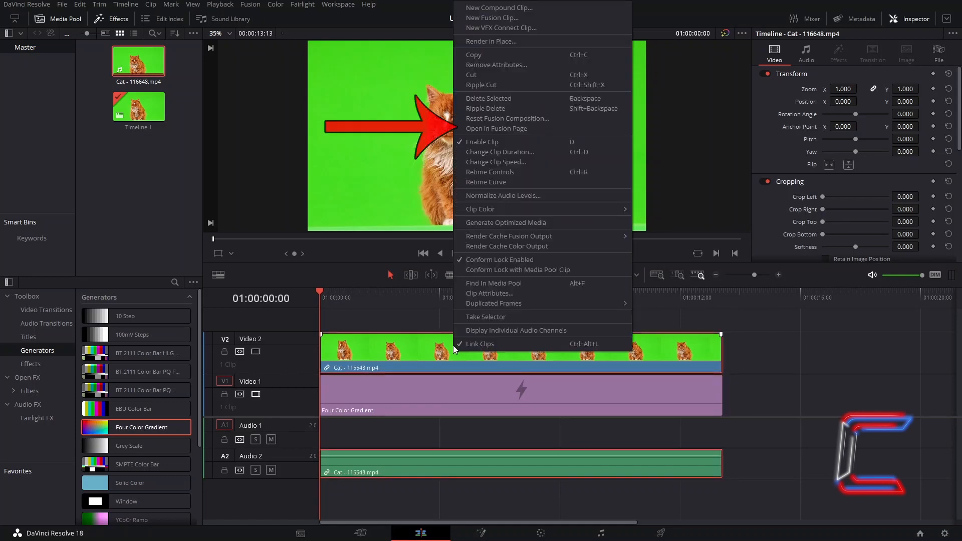
pyautogui.click(561, 130)
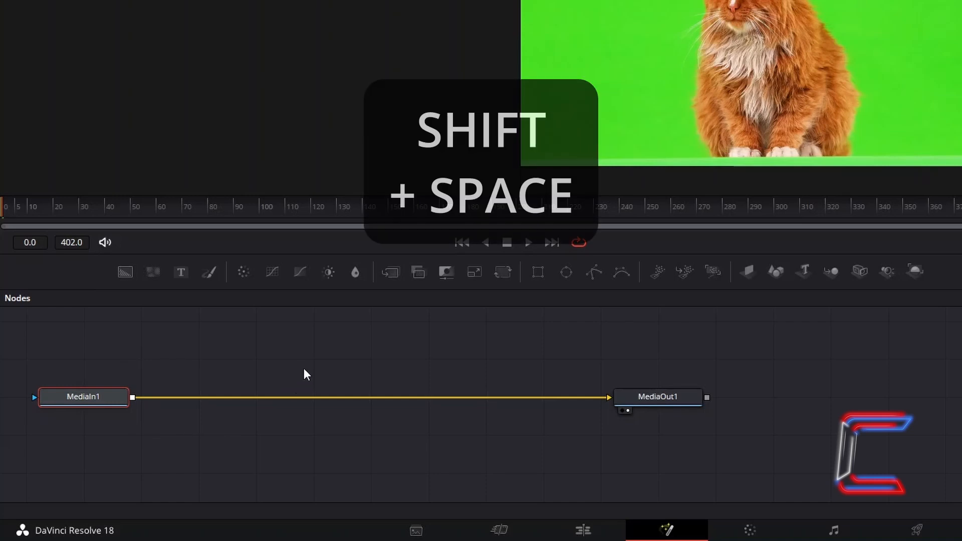
pyautogui.hotkey('shift', 'space')
pyautogui.write('Ultra Keyer')
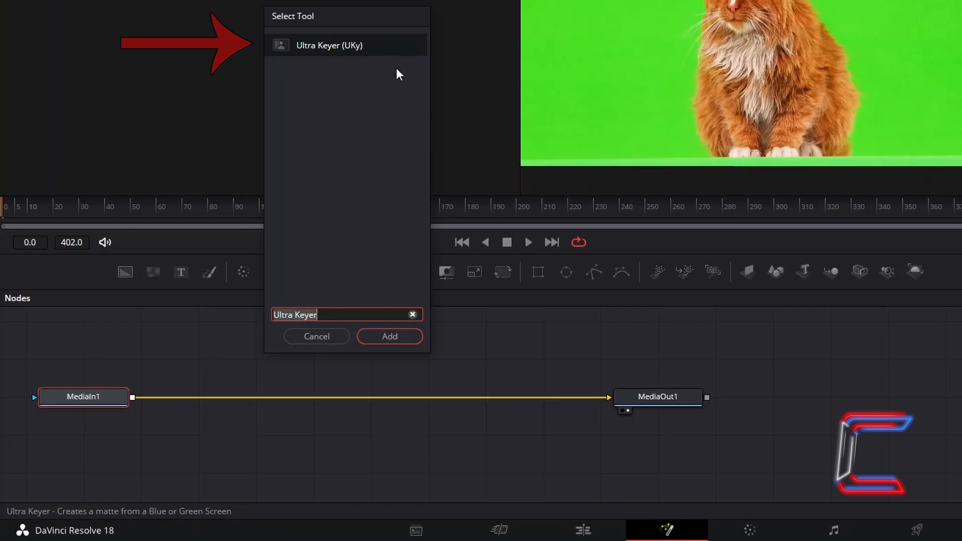
pyautogui.click(419, 332)
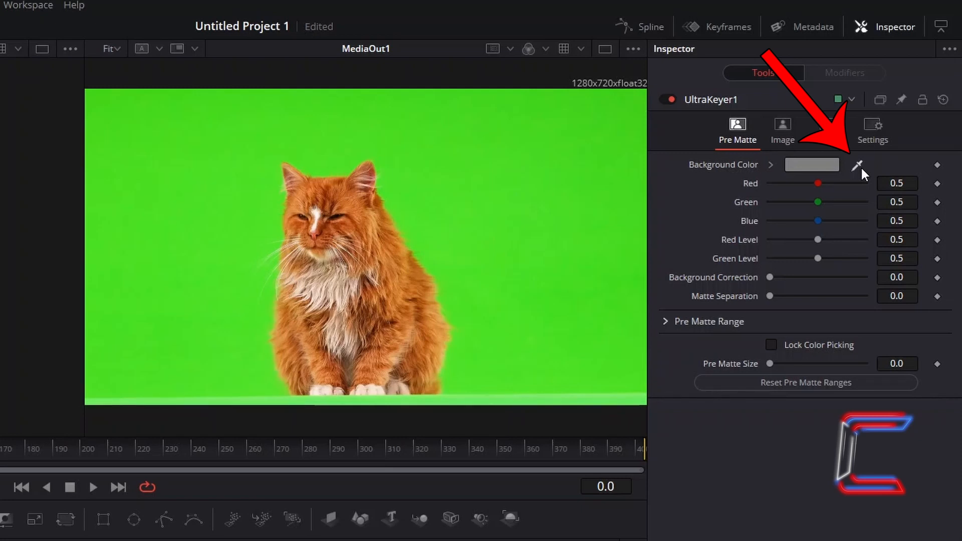
# - Sample the green screen beside the cat as the UltraKeyer1 background color
pyautogui.moveTo(857, 166); pyautogui.dragTo(601, 186)
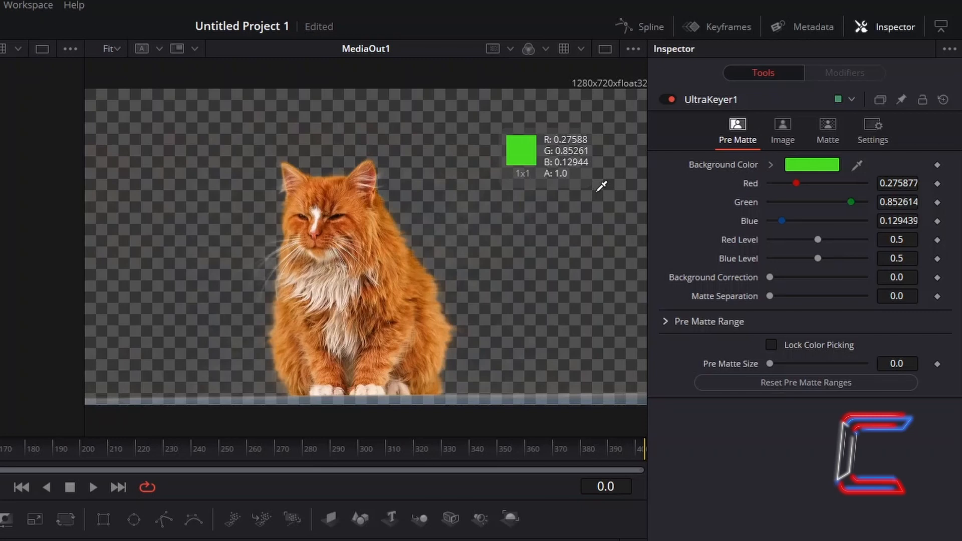
pyautogui.moveTo(601, 186); pyautogui.dragTo(600, 187)
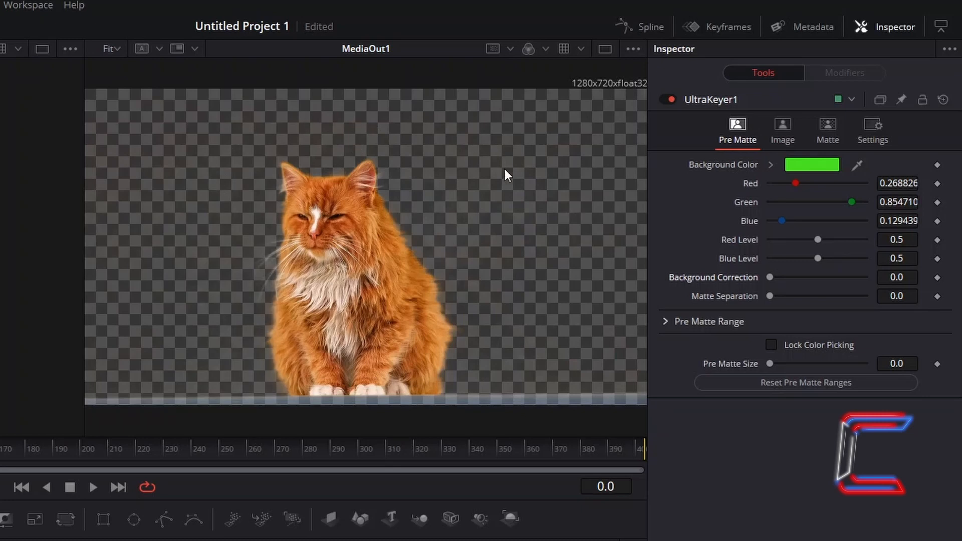
# - Try Background Correction values of 0.165 and 0.11 on UltraKeyer1, resetting it to the default each time
pyautogui.moveTo(771, 277)
pyautogui.mouseDown()
pyautogui.moveTo(848, 277)
pyautogui.moveTo(762, 278)
pyautogui.moveTo(785, 279)
pyautogui.mouseUp()
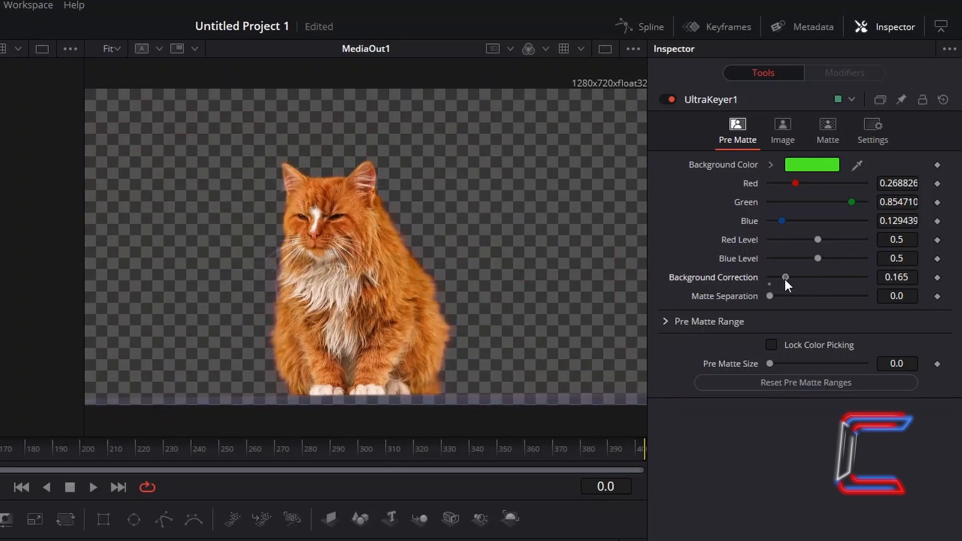
pyautogui.click(770, 284)
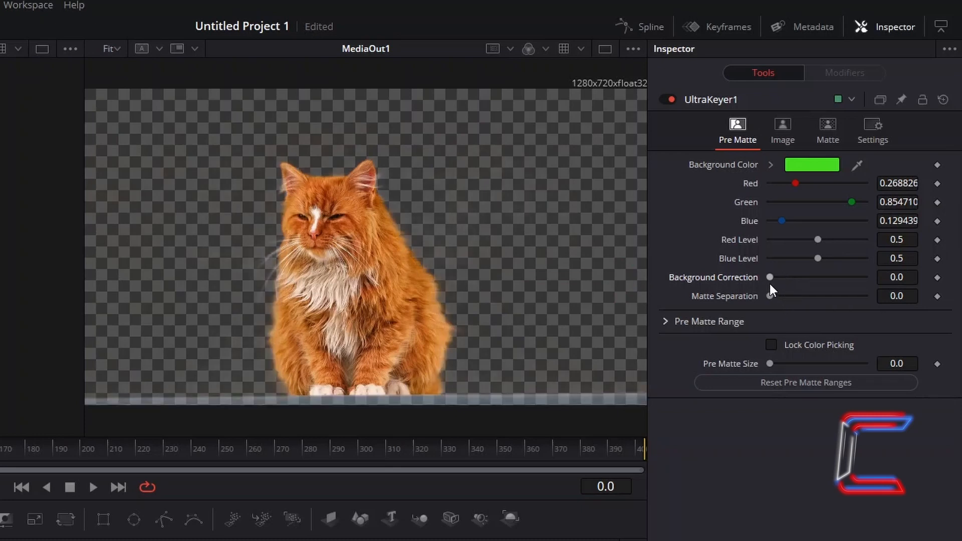
pyautogui.moveTo(769, 279)
pyautogui.mouseDown()
pyautogui.moveTo(750, 281)
pyautogui.moveTo(780, 279)
pyautogui.mouseUp()
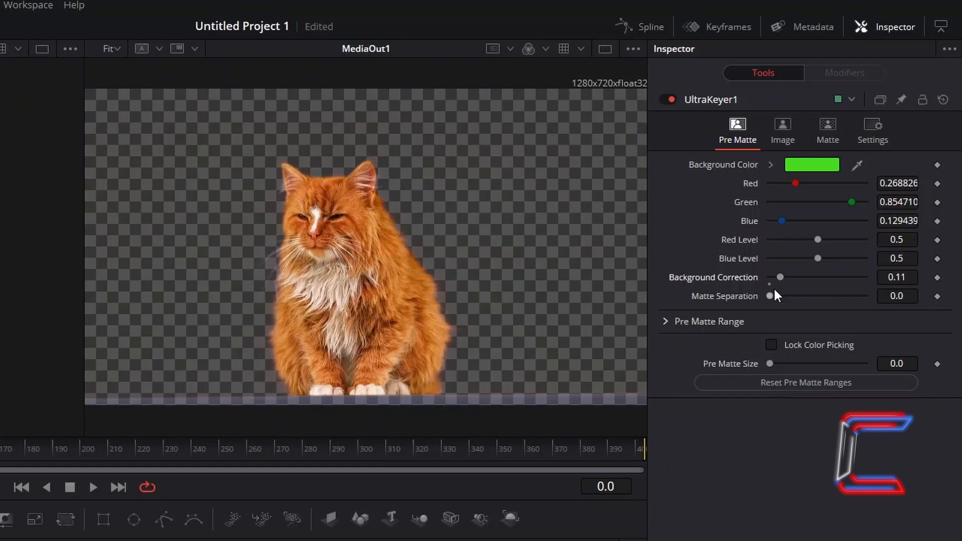
pyautogui.click(768, 285)
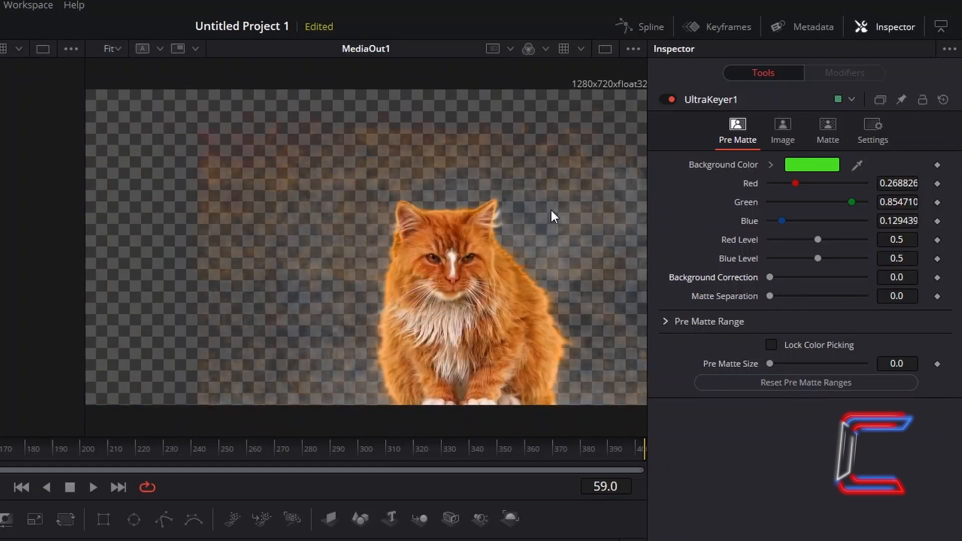
# - Set Background Correction to about 0.126 on UltraKeyer1 and slightly raise its Matte Separation
pyautogui.moveTo(903, 279); pyautogui.dragTo(865, 277)
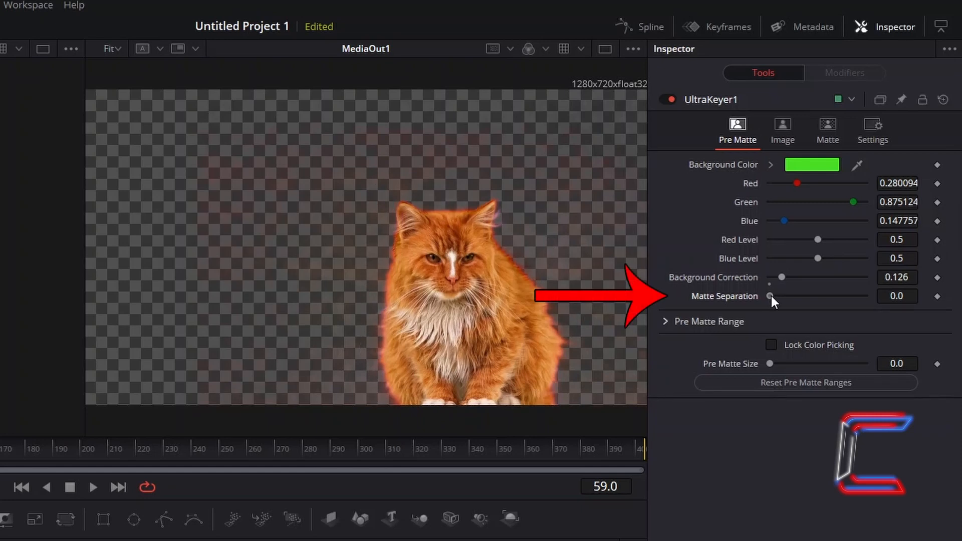
pyautogui.moveTo(772, 296); pyautogui.dragTo(784, 296)
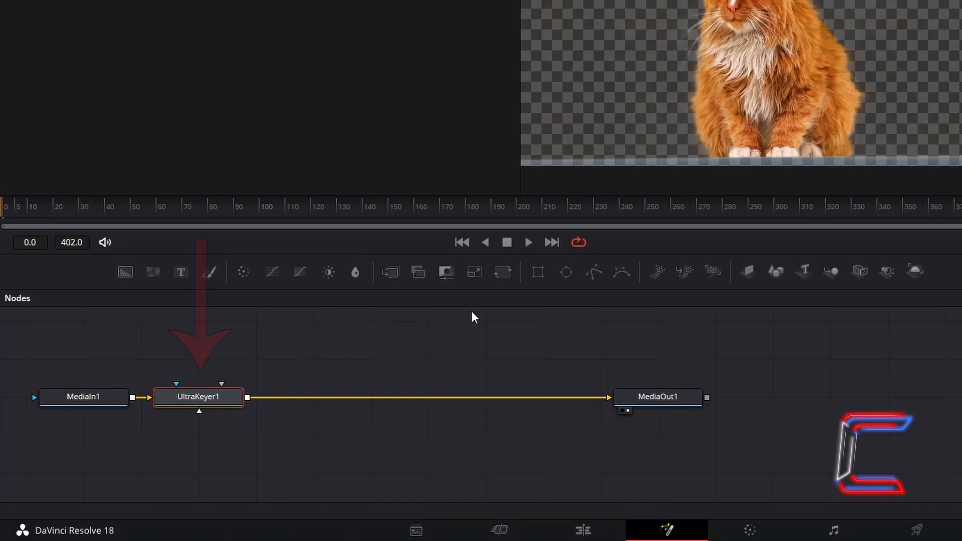
# - Add a Transform node after UltraKeyer1 and set its Center to X 0.7 and Y 0.465
pyautogui.hotkey('shift', 'space')
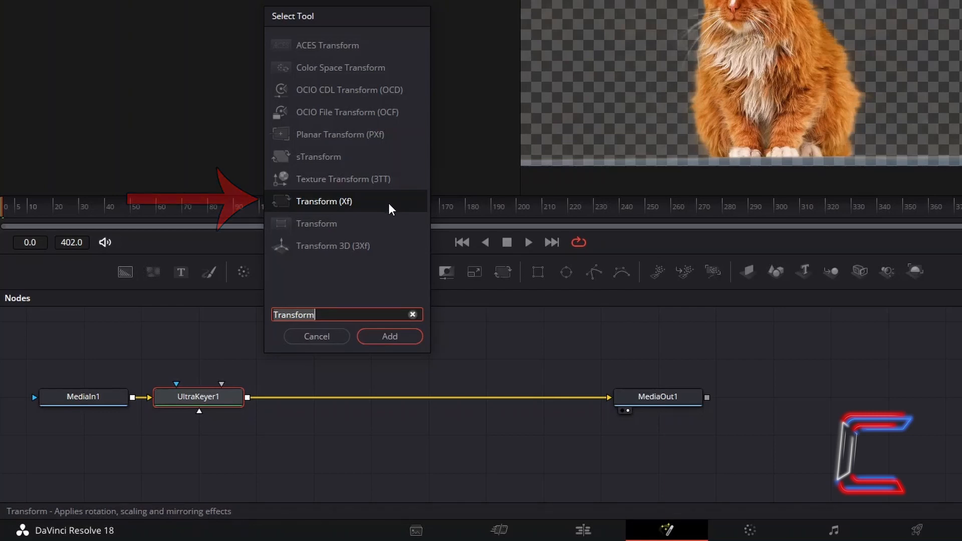
pyautogui.click(401, 335)
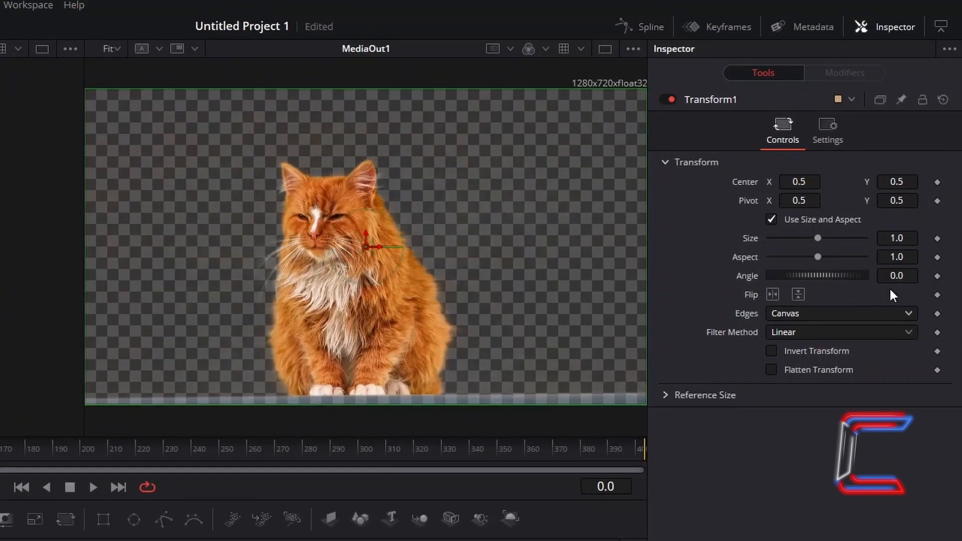
pyautogui.moveTo(897, 182); pyautogui.dragTo(873, 182)
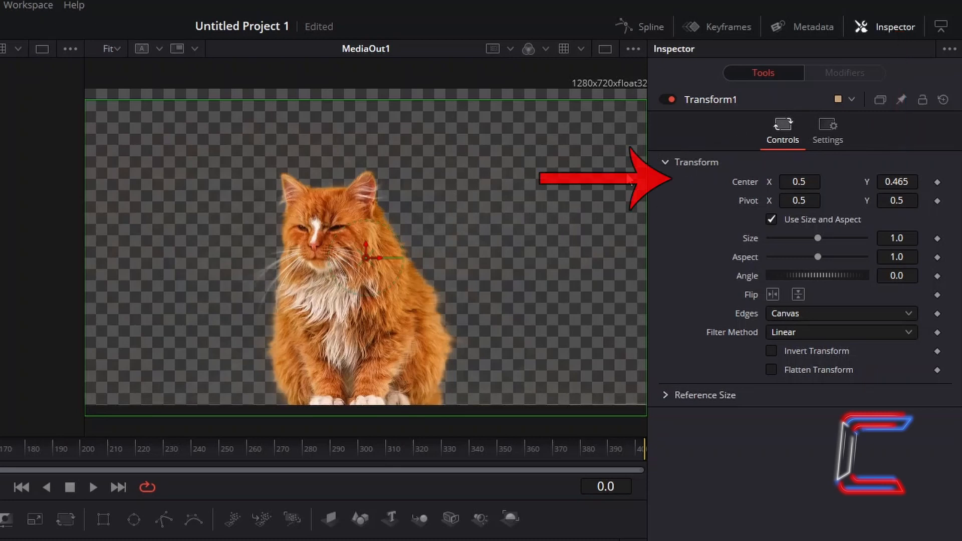
pyautogui.click(802, 181)
pyautogui.write('0.7')
pyautogui.press('Tab')
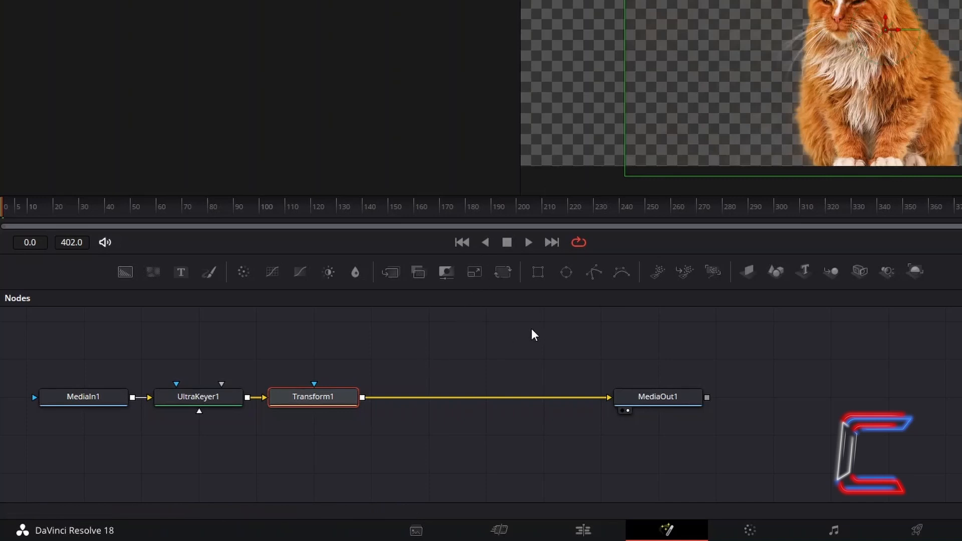
# - Add a Duplicate node between Transform1 and MediaOut1
pyautogui.hotkey('shift', 'space')
pyautogui.write('Duplicate')
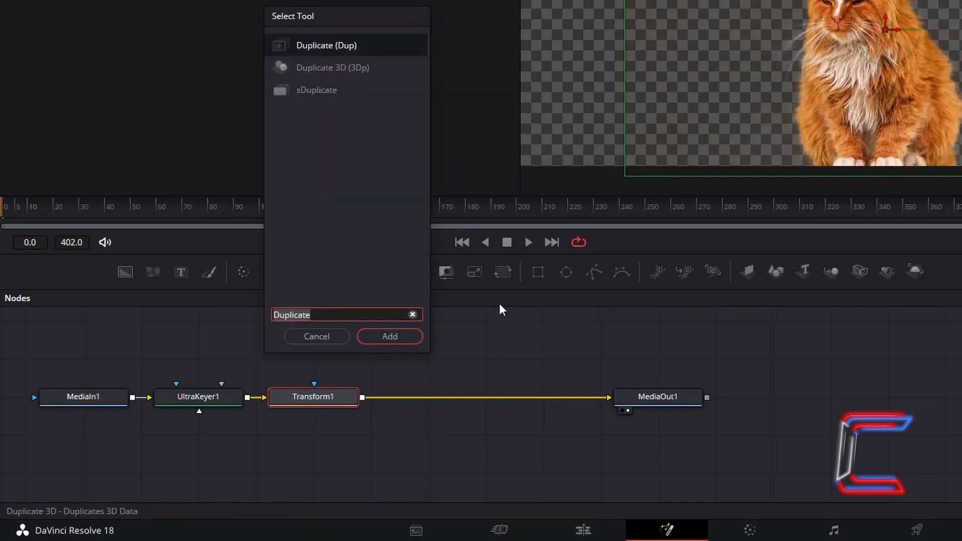
pyautogui.click(415, 336)
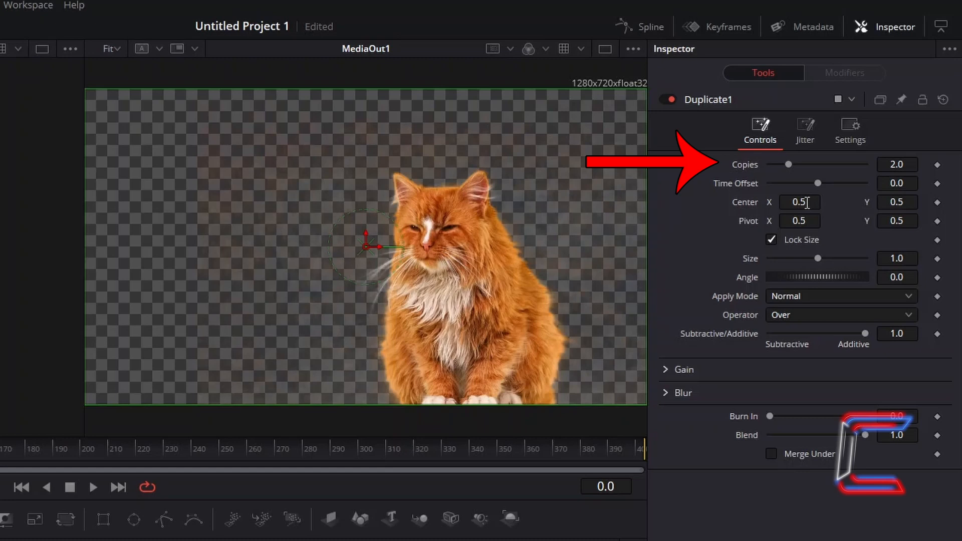
pyautogui.moveTo(807, 202); pyautogui.dragTo(837, 203)
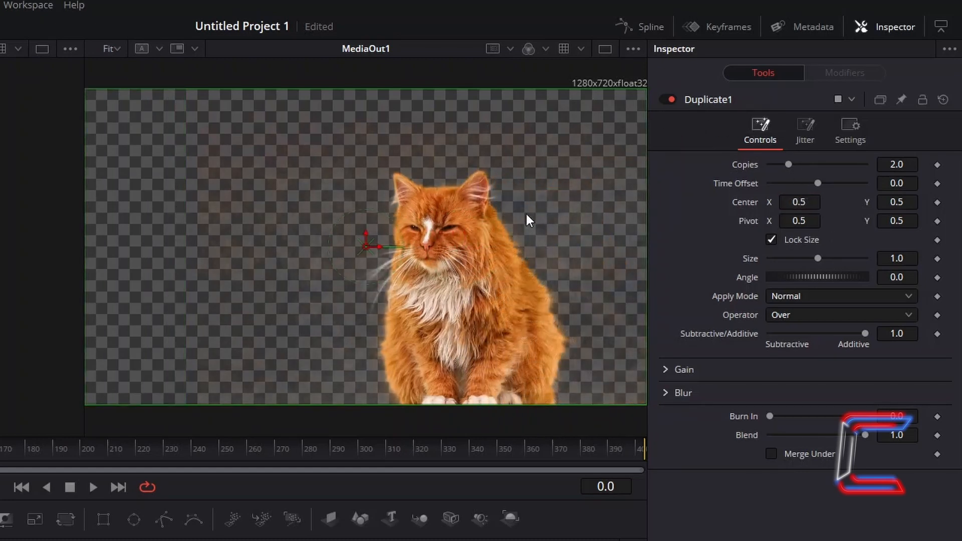
# - Set Copies on Duplicate1 to 1 and keyframe it at frame 0
pyautogui.click(910, 163)
pyautogui.write('1')
pyautogui.press('Tab')
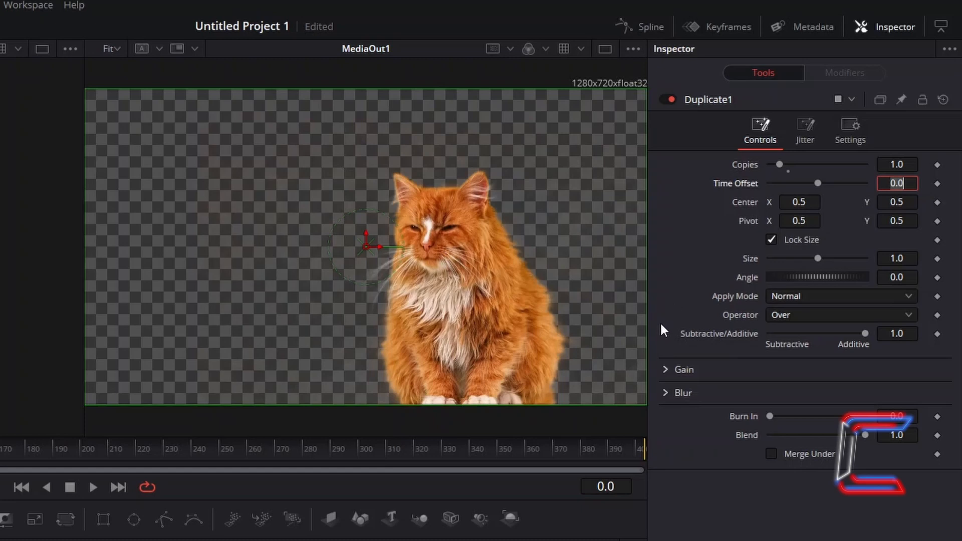
pyautogui.click(618, 492)
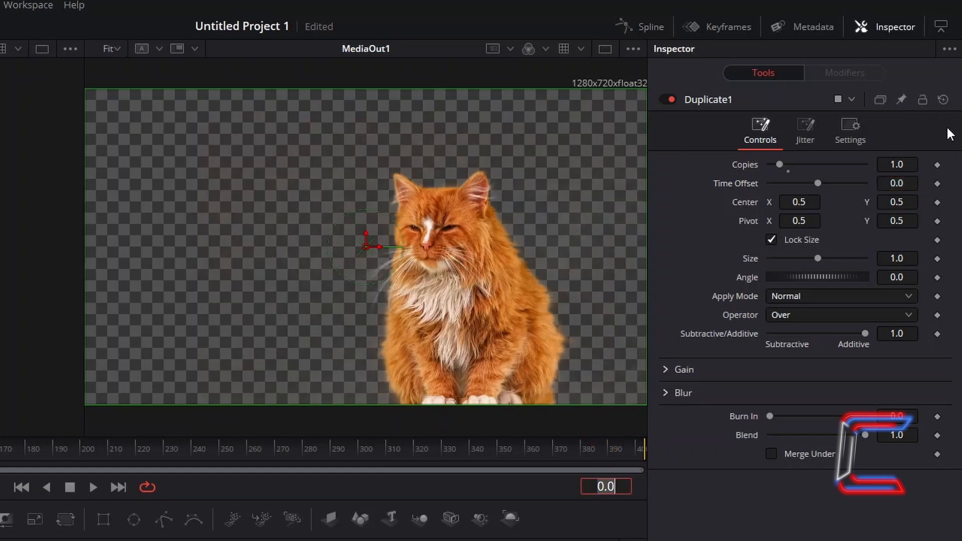
pyautogui.click(939, 166)
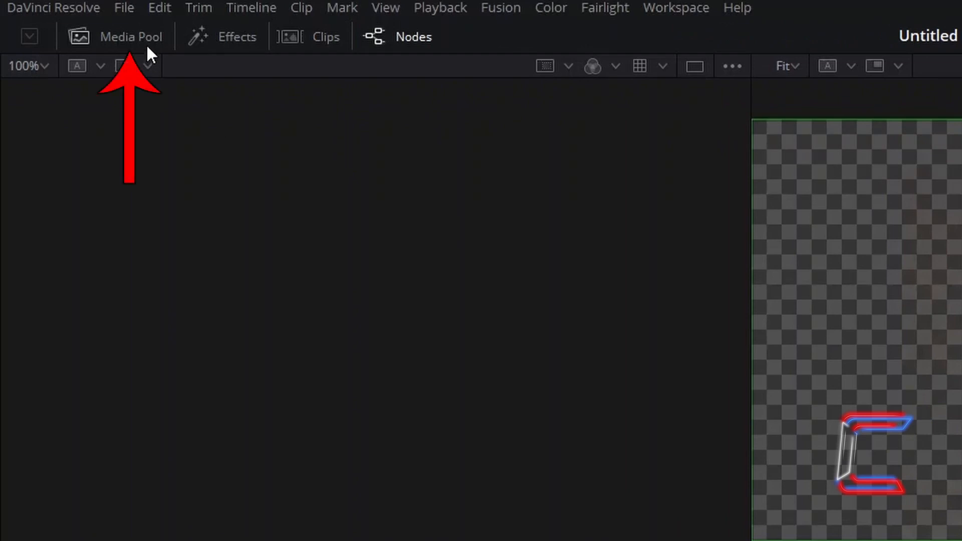
# - Show the Media Pool and inspect the cat clip's details
pyautogui.click(146, 44)
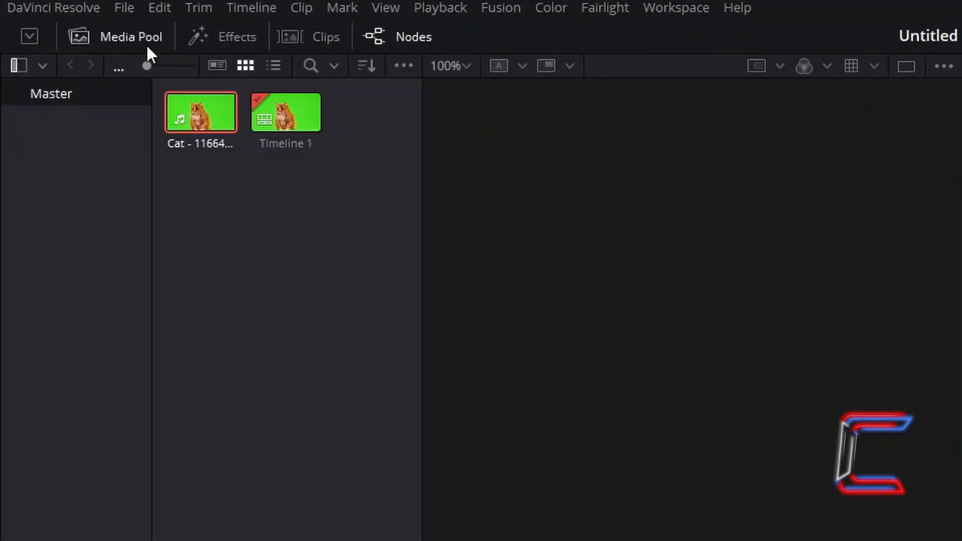
pyautogui.moveTo(224, 116)
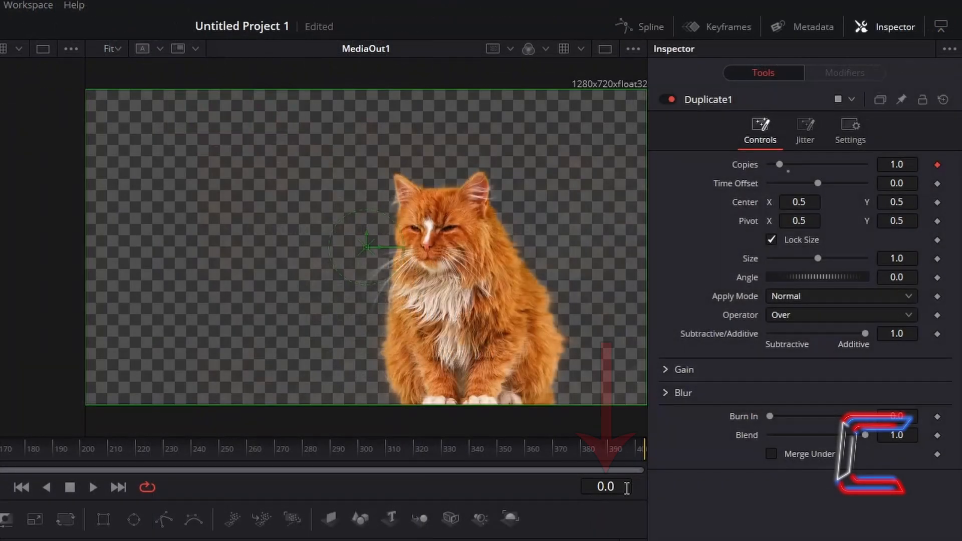
# - Go to frame 29 and add a keyframe for Copies on Duplicate1
pyautogui.click(627, 489)
pyautogui.write('29')
pyautogui.press('Return')
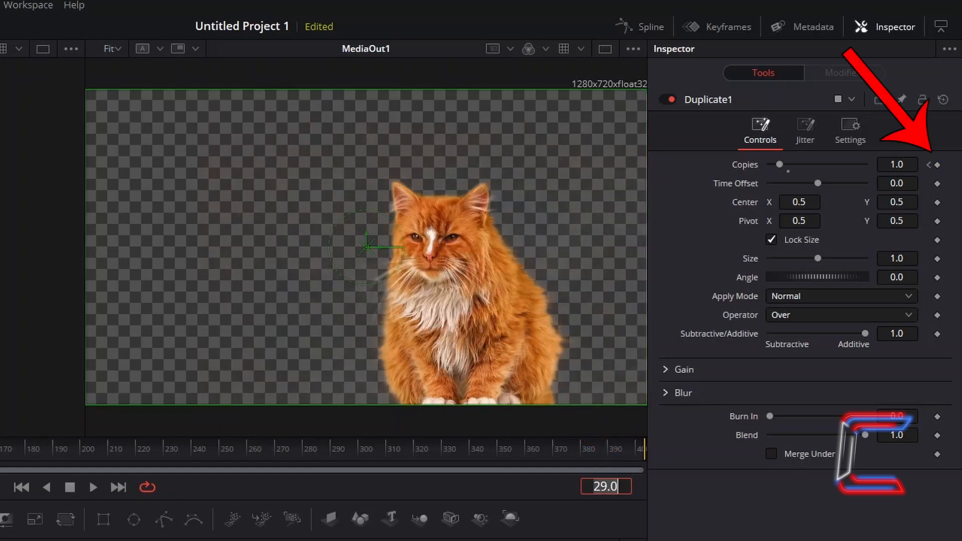
pyautogui.click(938, 165)
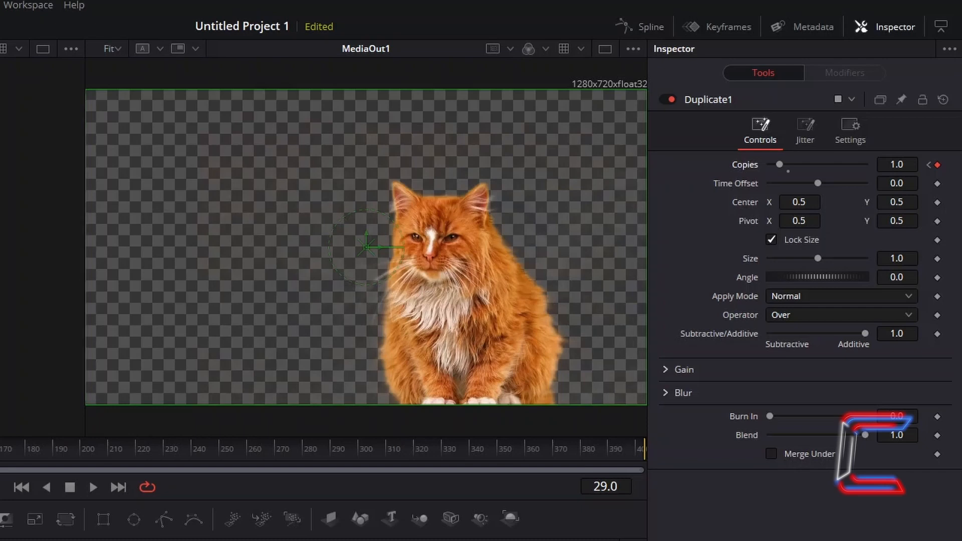
# - Go to frame 59 and set Copies on Duplicate1 to 5
pyautogui.click(628, 487)
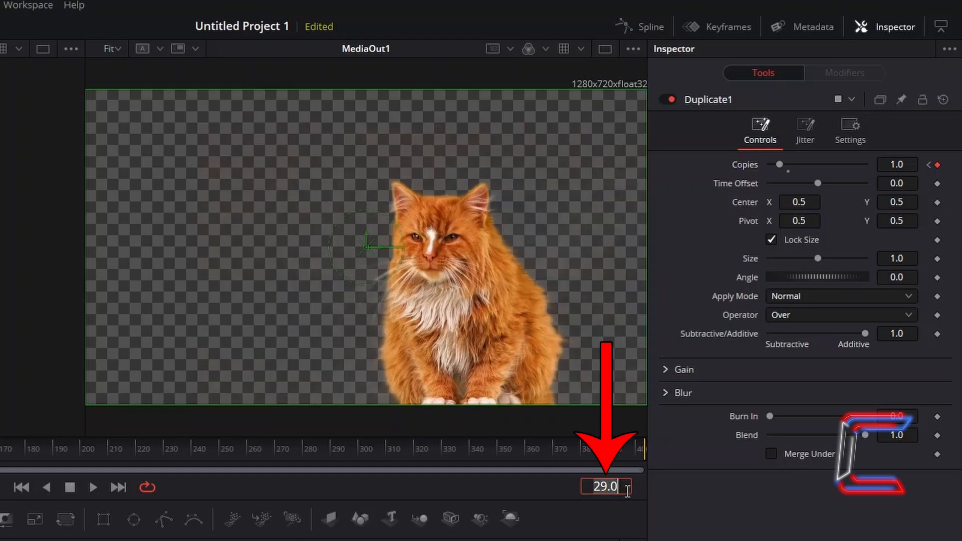
pyautogui.write('59.0')
pyautogui.press('Return')
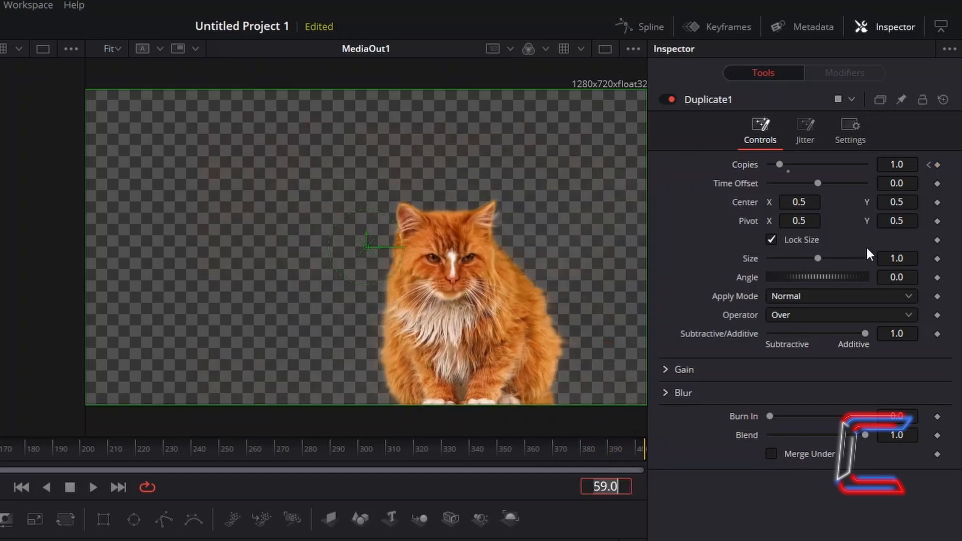
pyautogui.click(915, 164)
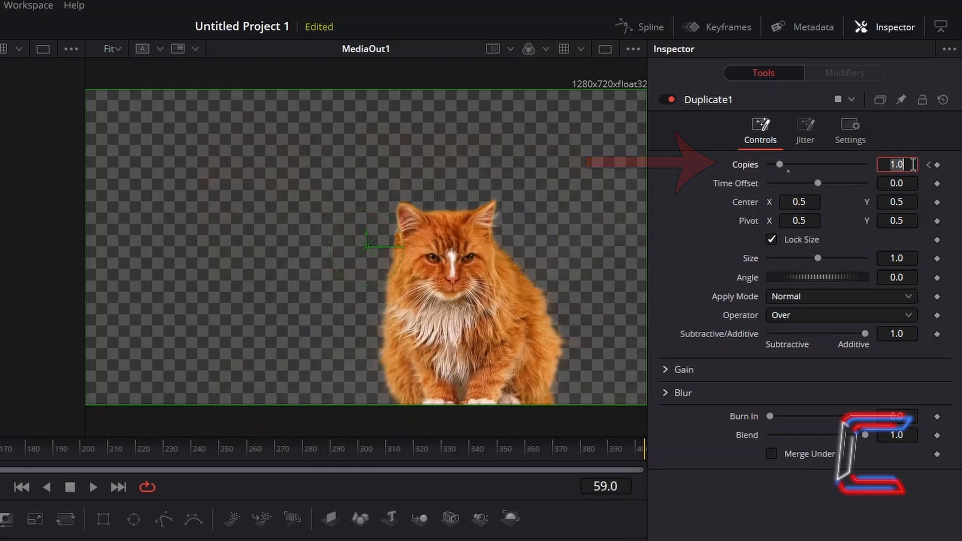
pyautogui.write('5')
pyautogui.press('Tab')
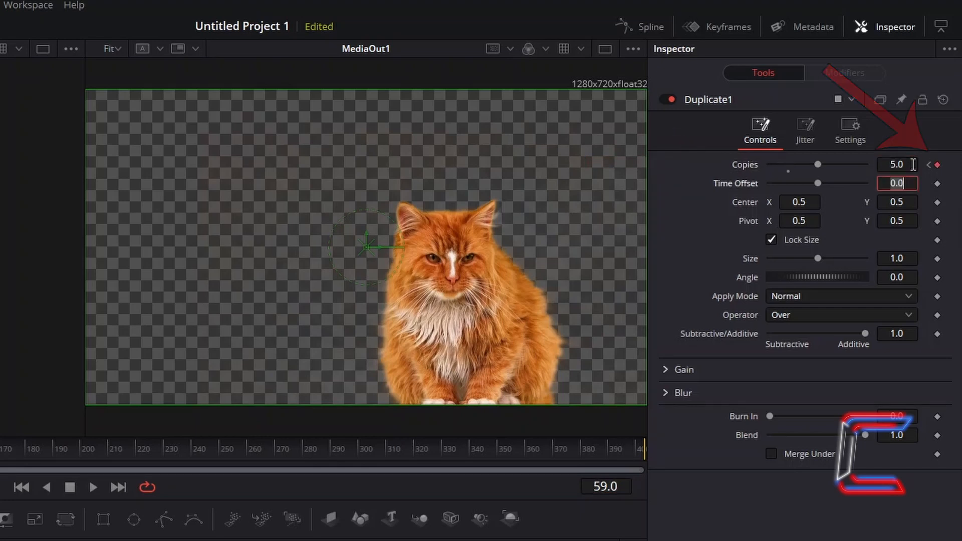
# - Set Duplicate1's Center X to 0.44 and enable Merge Under so each copy sits behind the original cat
pyautogui.click(571, 256)
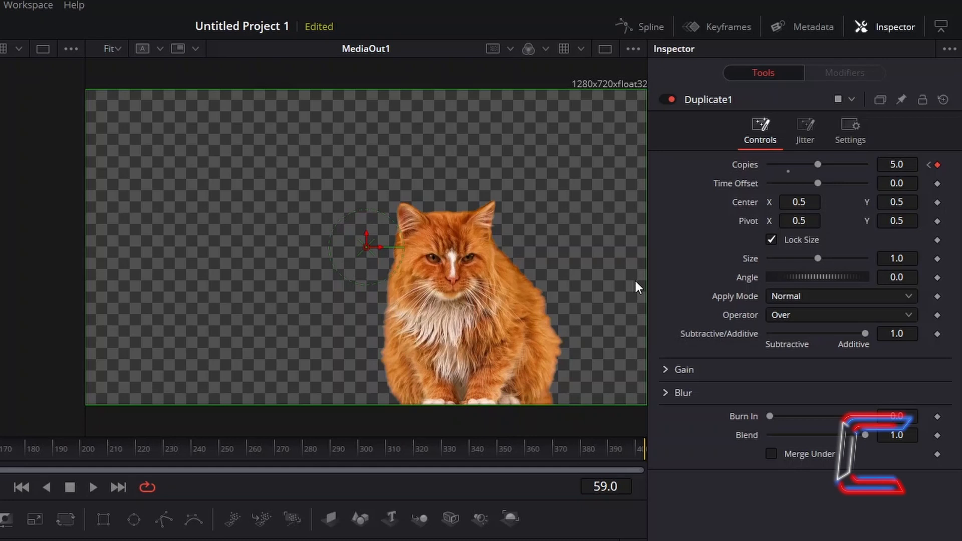
pyautogui.click(821, 203)
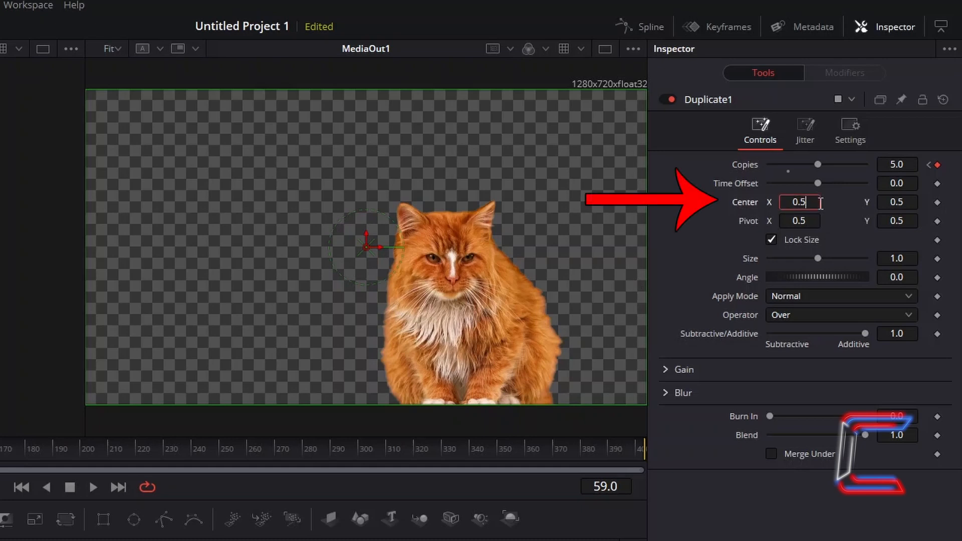
pyautogui.write('0.44')
pyautogui.press('Tab')
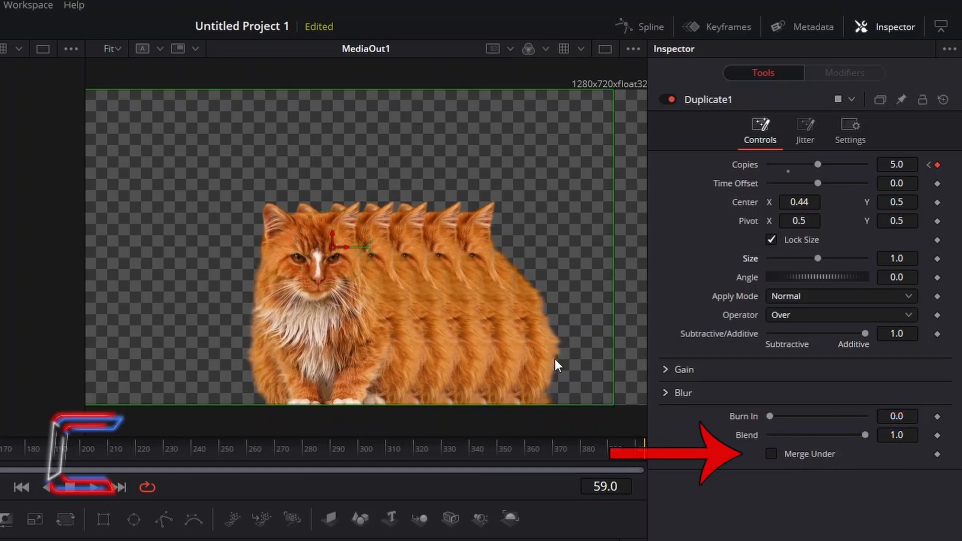
pyautogui.click(772, 454)
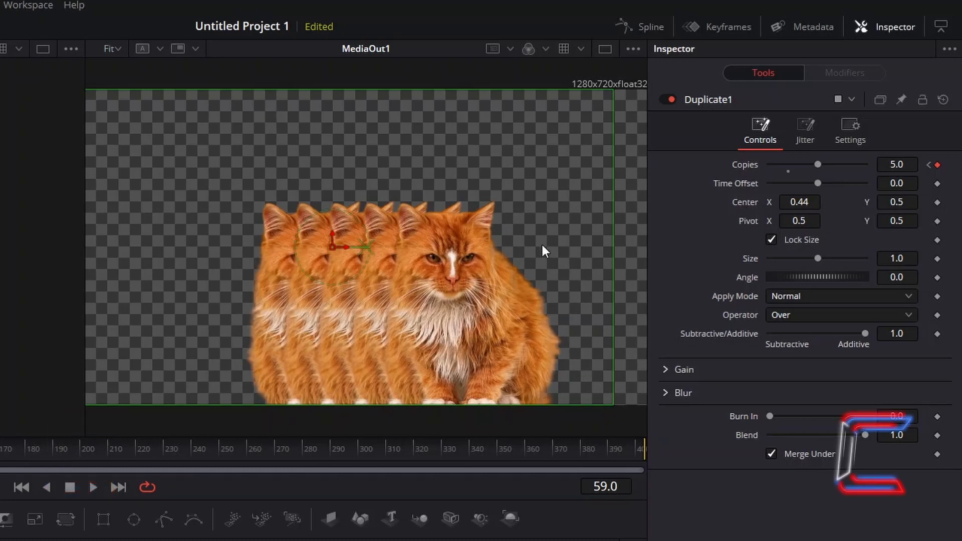
# - Set Duplicate1's Size to 0.8 so each successive cat copy gets smaller
pyautogui.click(912, 258)
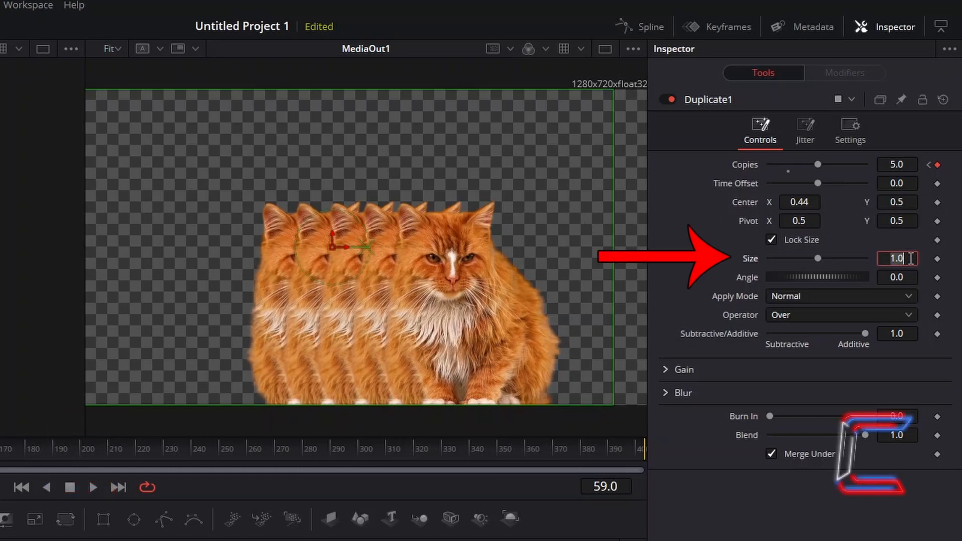
pyautogui.write('0.8')
pyautogui.press('Tab')
pyautogui.press('Tab')
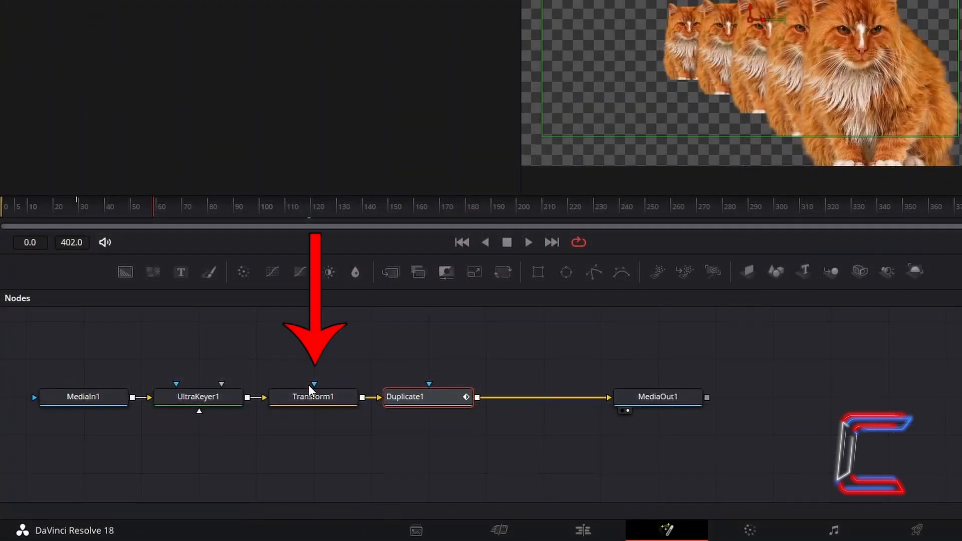
# - Select the Transform1 node to show its transform settings
pyautogui.click(314, 399)
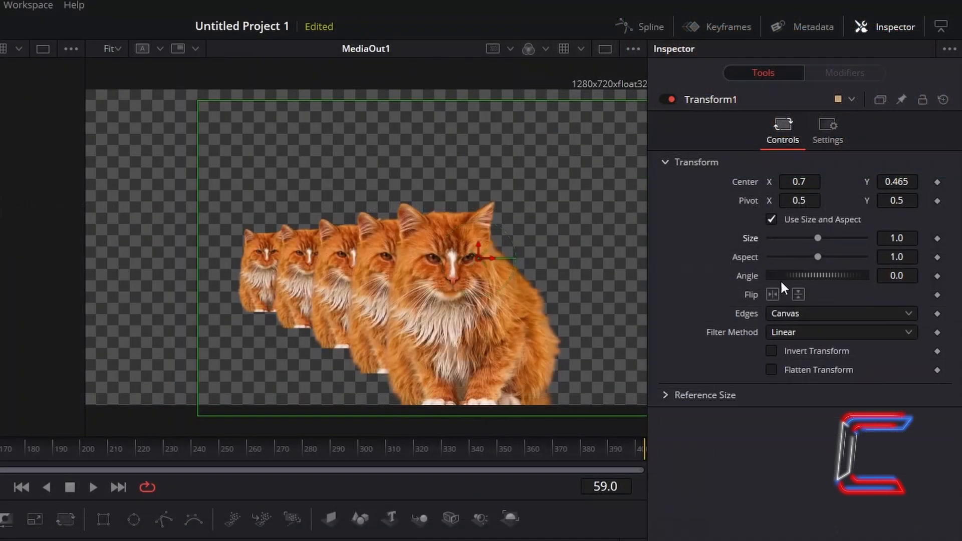